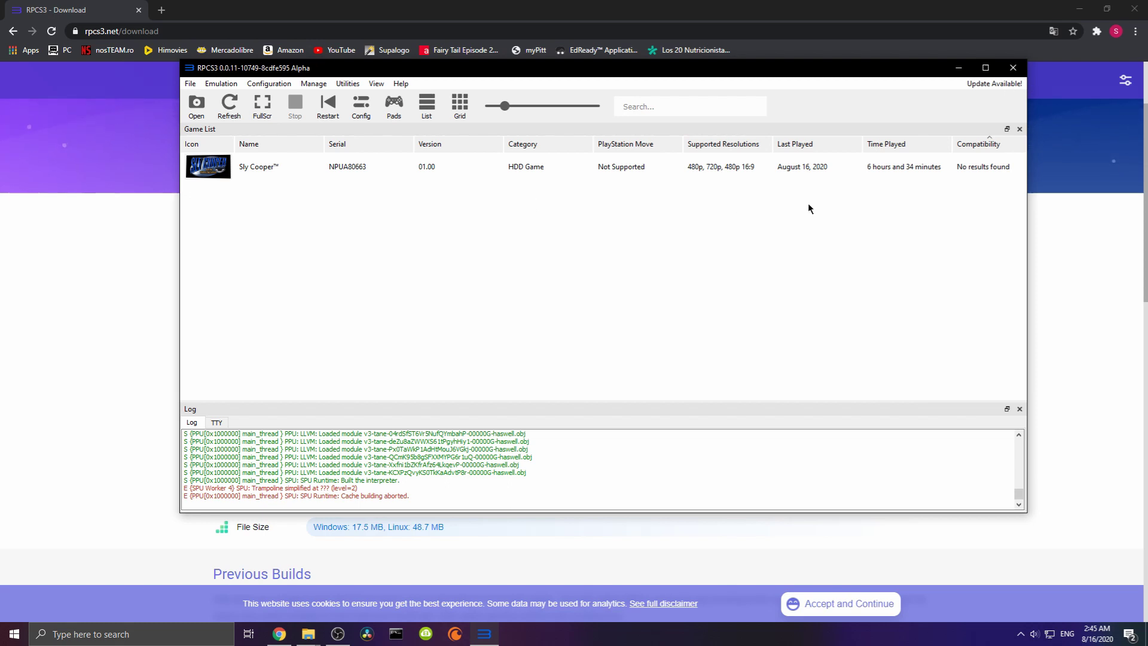
- Examine the latest builds on the RPCS3 download page in the browser
left_click(959, 68)
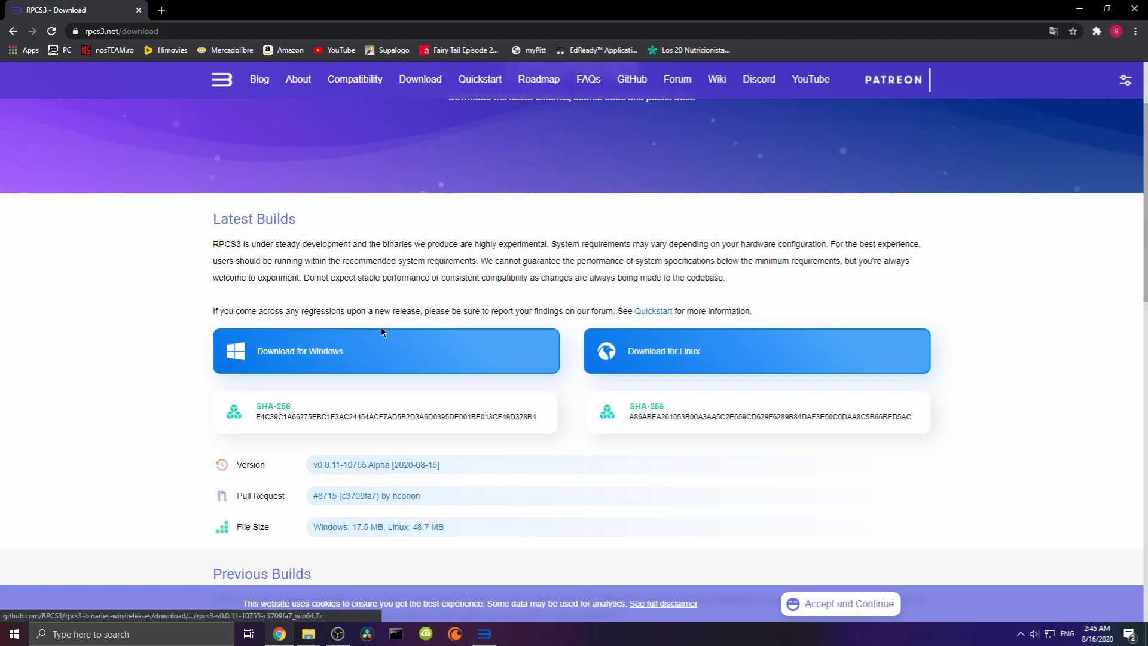
scroll(134, 236, "down", 1)
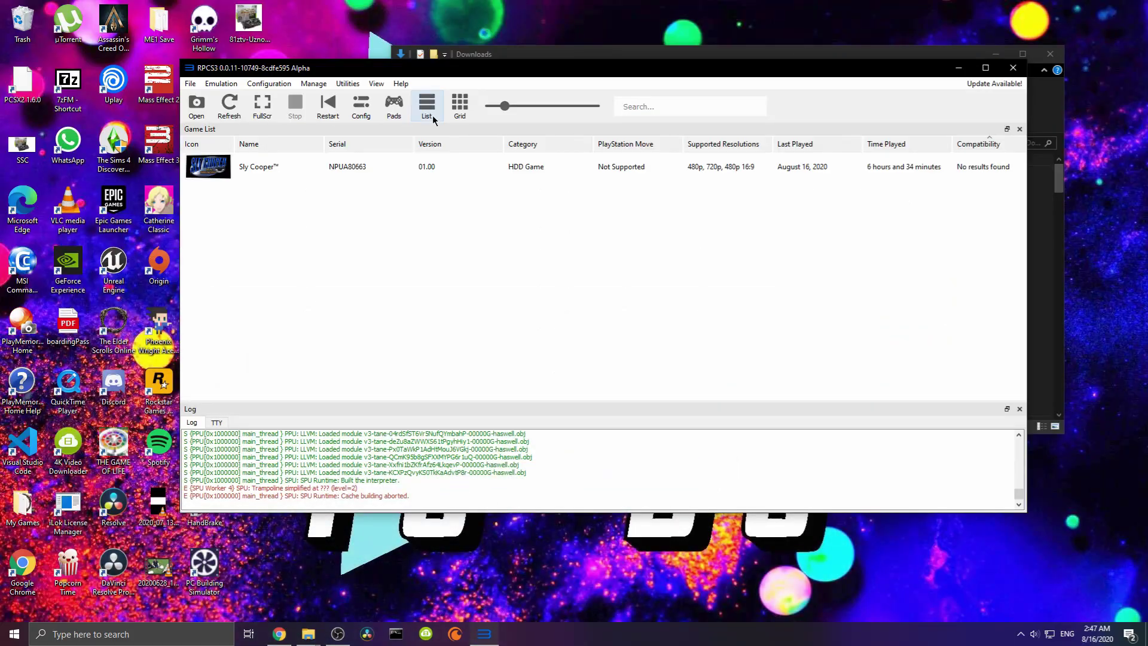
- Minimise the Downloads folder window and reposition the RPCS3 window on the desktop
left_click_drag(341, 71, 410, 98)
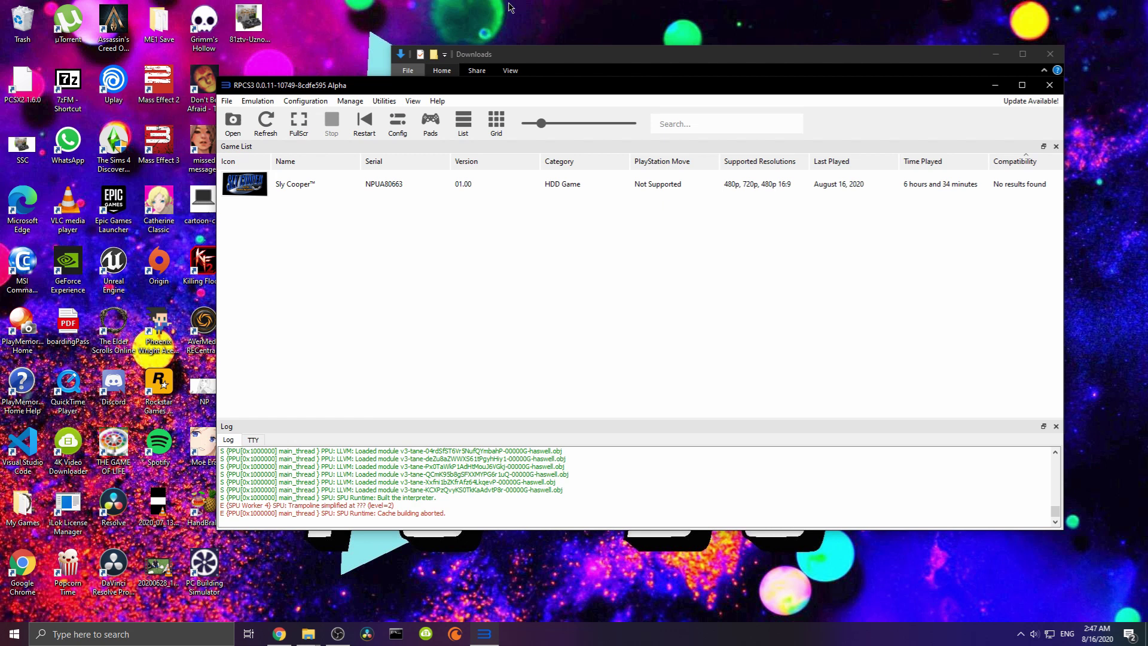
left_click_drag(569, 54, 504, 47)
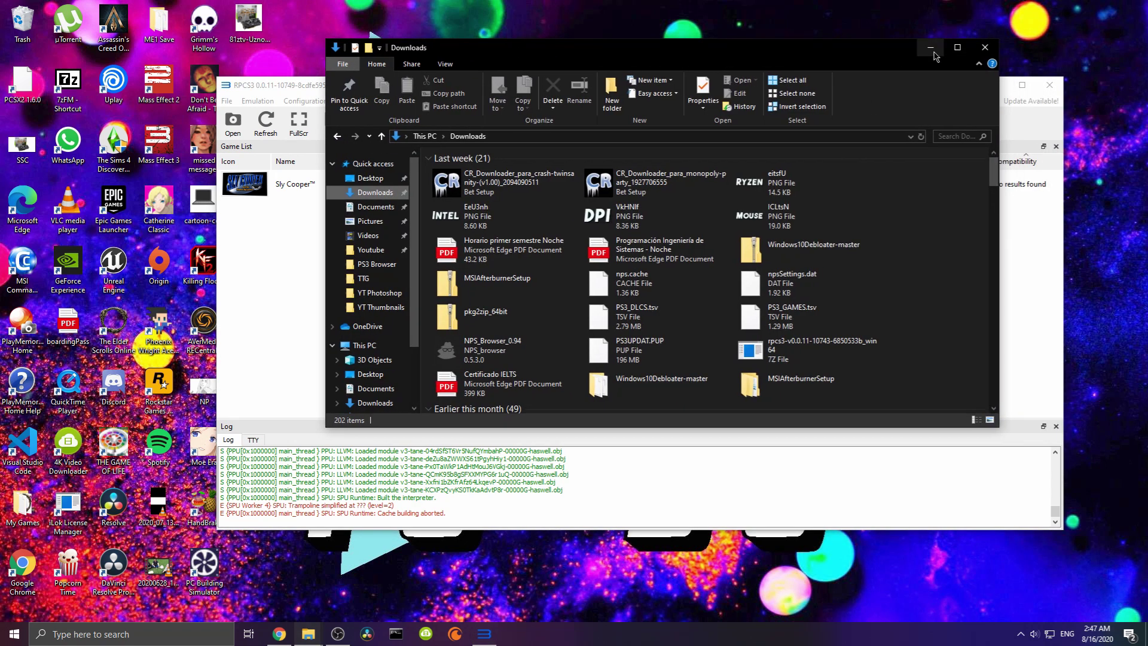
left_click(930, 48)
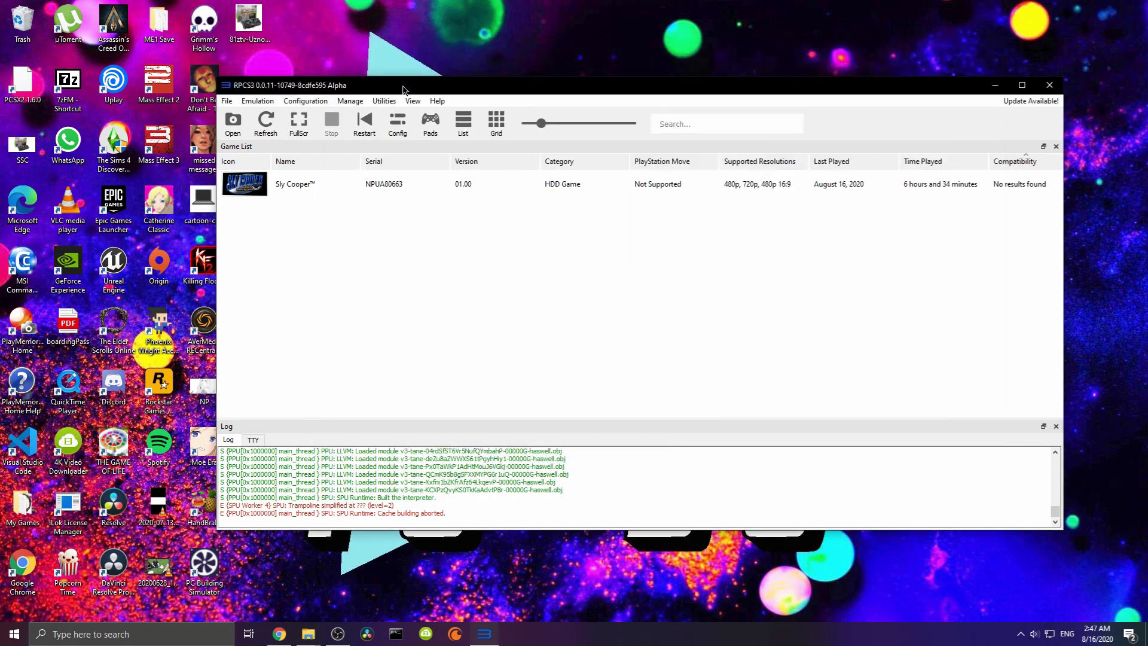
left_click_drag(404, 89, 467, 54)
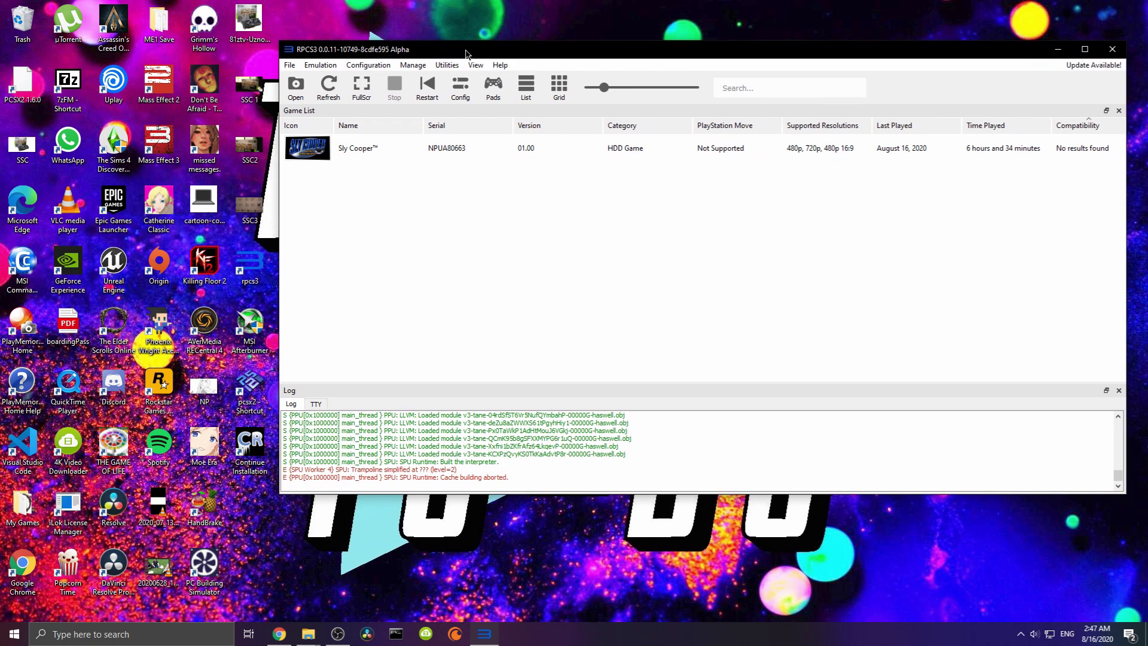
- Switch to File Explorer and open the Sly Cooper and The Thevious Raccoonous folder inside PS3 Games
left_click(312, 636)
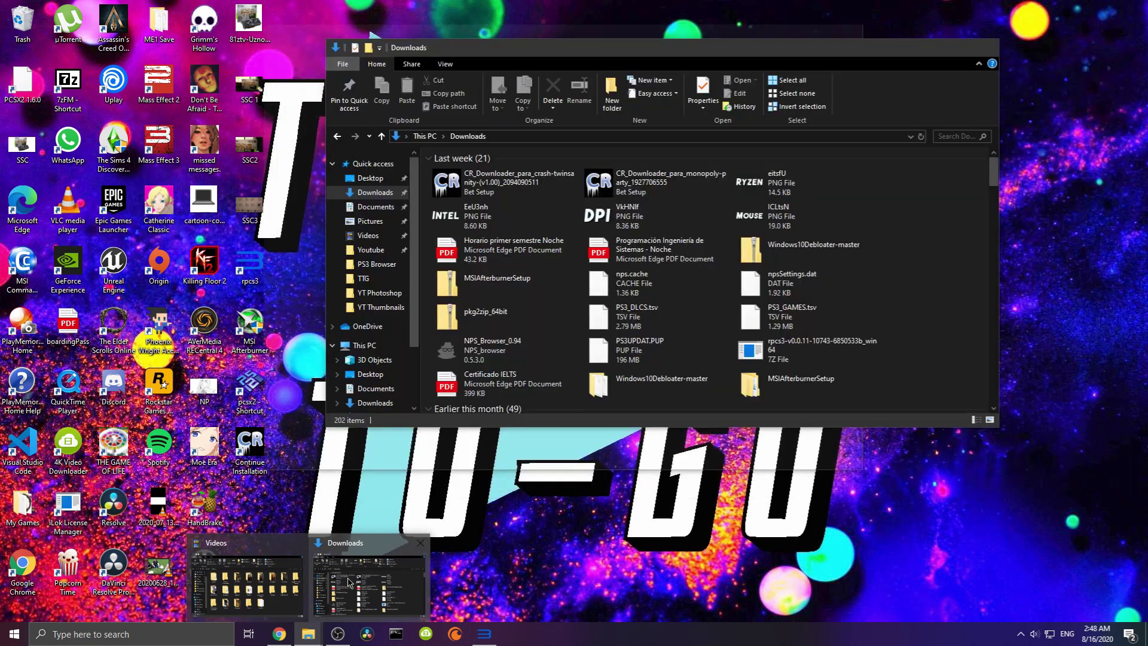
left_click(349, 582)
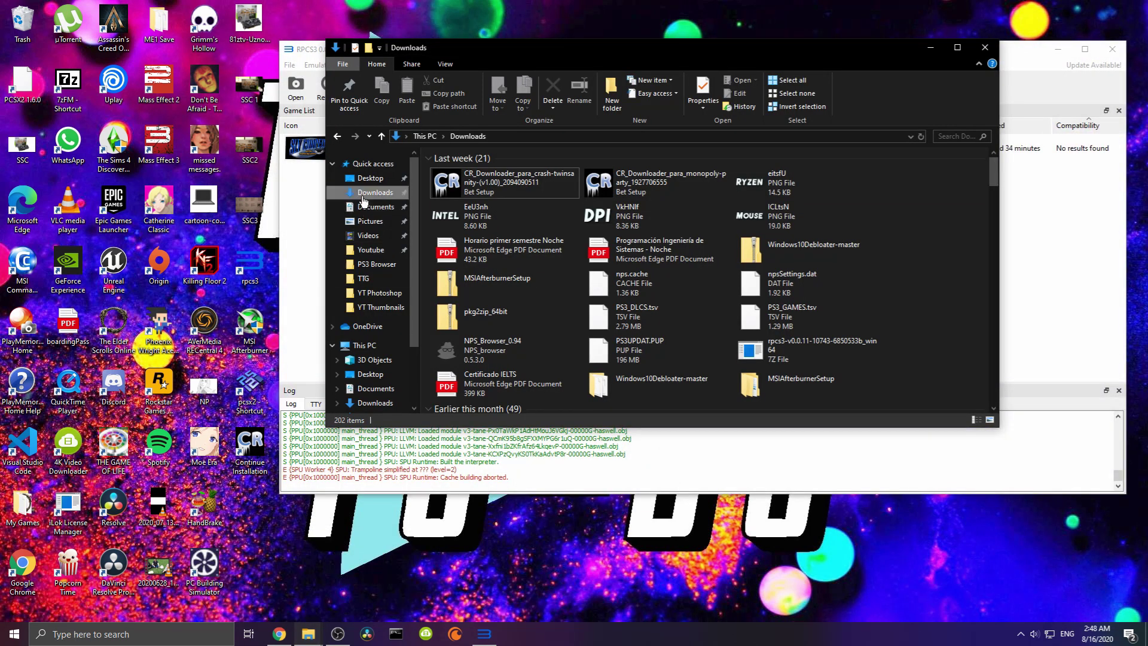
left_click(376, 263)
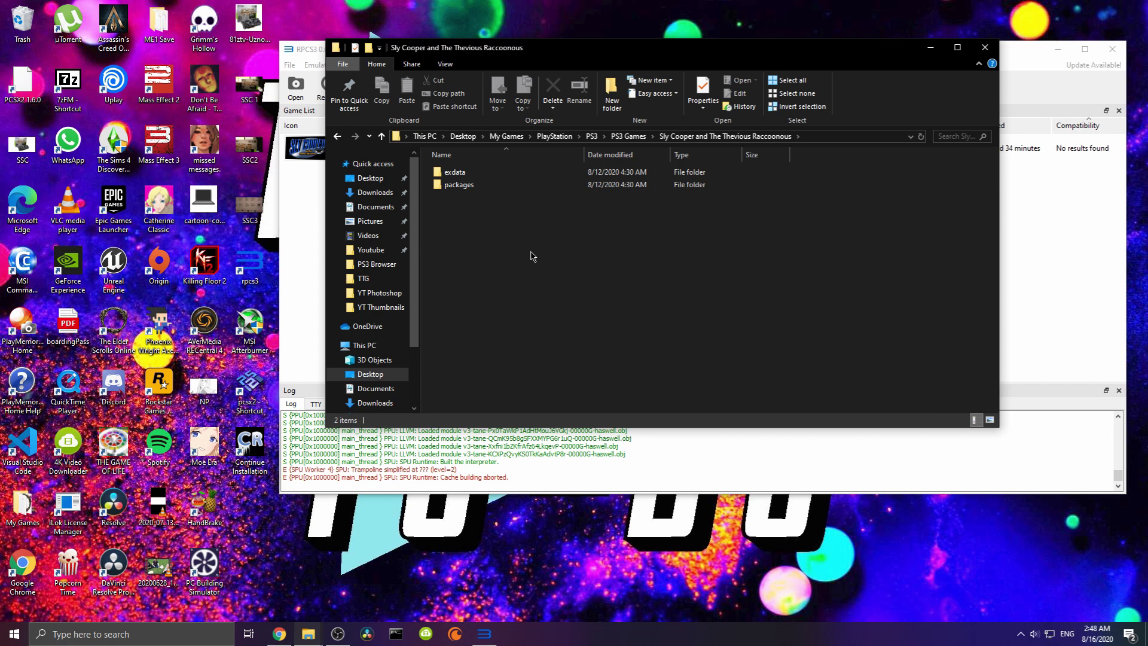
- Switch to RPCS3, examine the exdata and packages folders in the package and RAP installation dialog, and cancel without installing
key("alt+Tab")
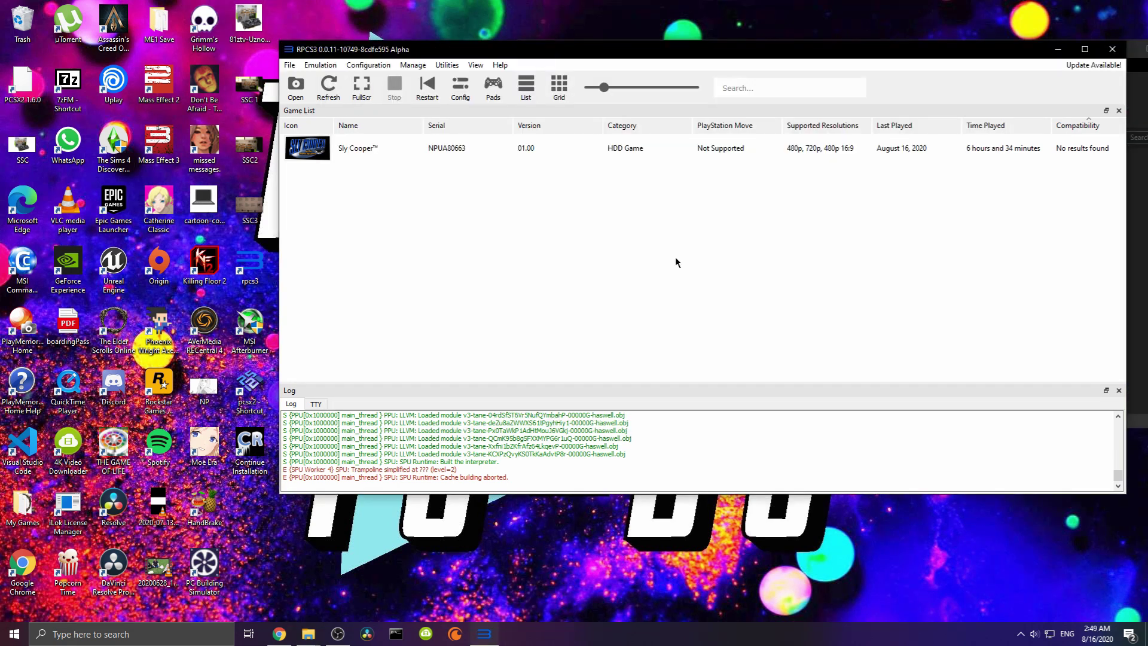
left_click(291, 64)
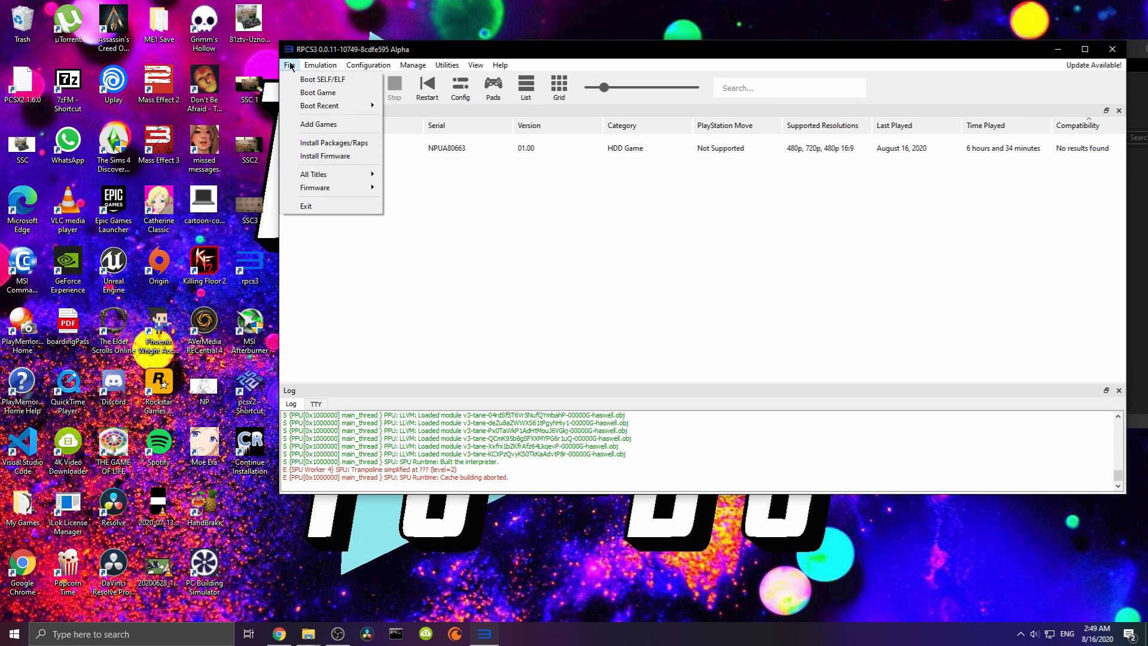
left_click(357, 144)
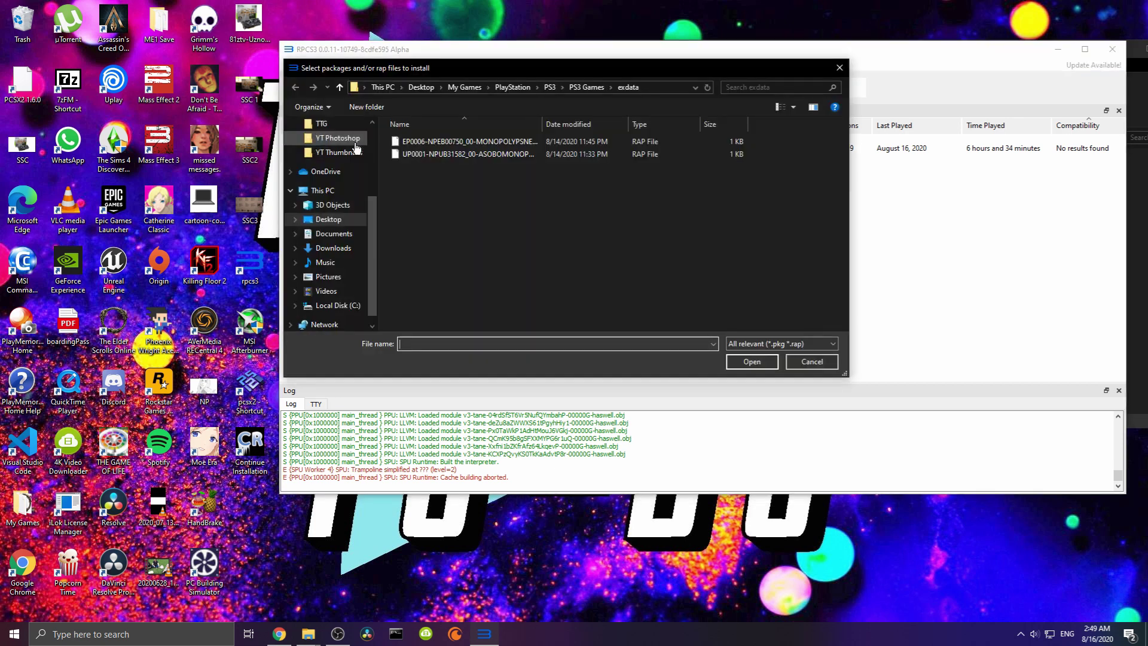
left_click(592, 88)
double_click(417, 155)
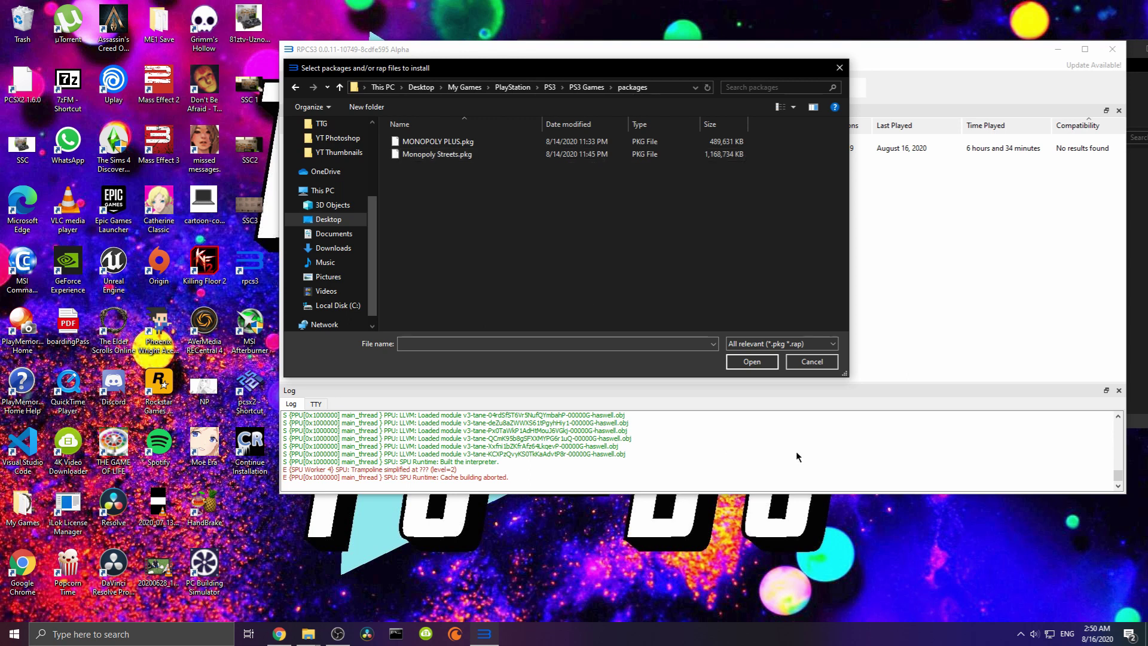
left_click(812, 361)
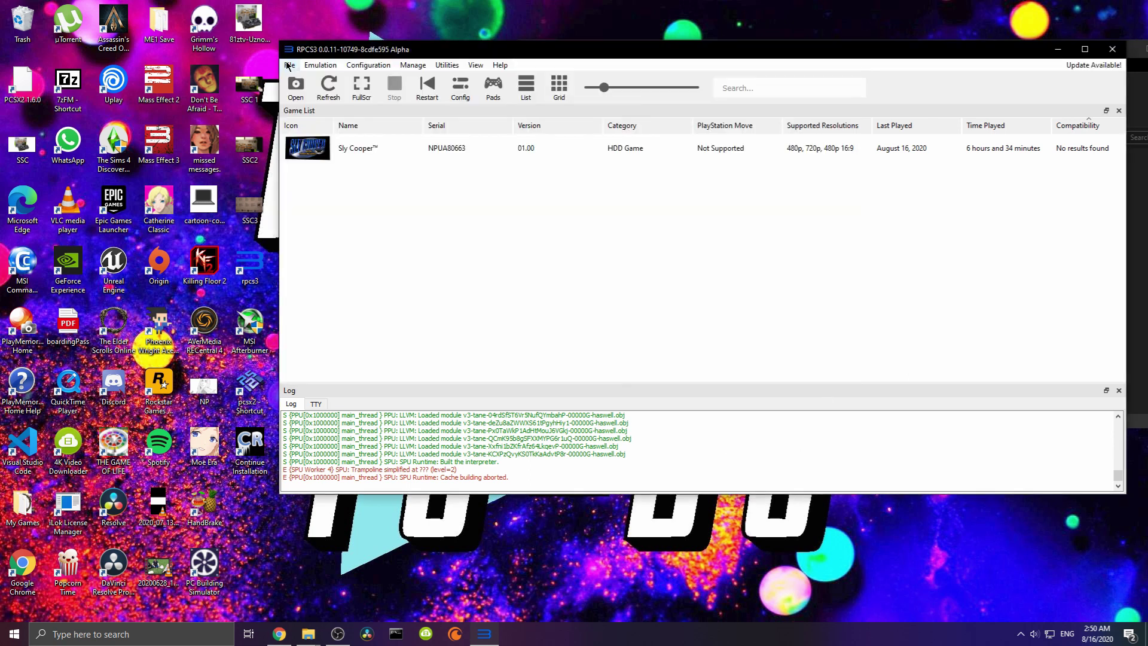
left_click(289, 65)
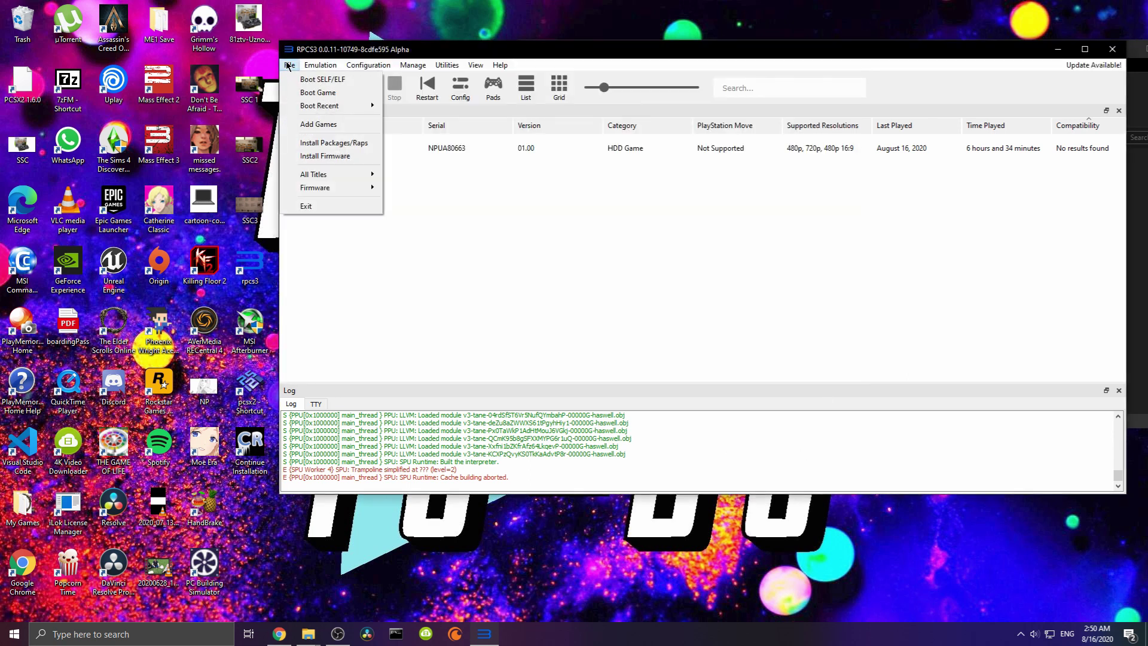
left_click(348, 142)
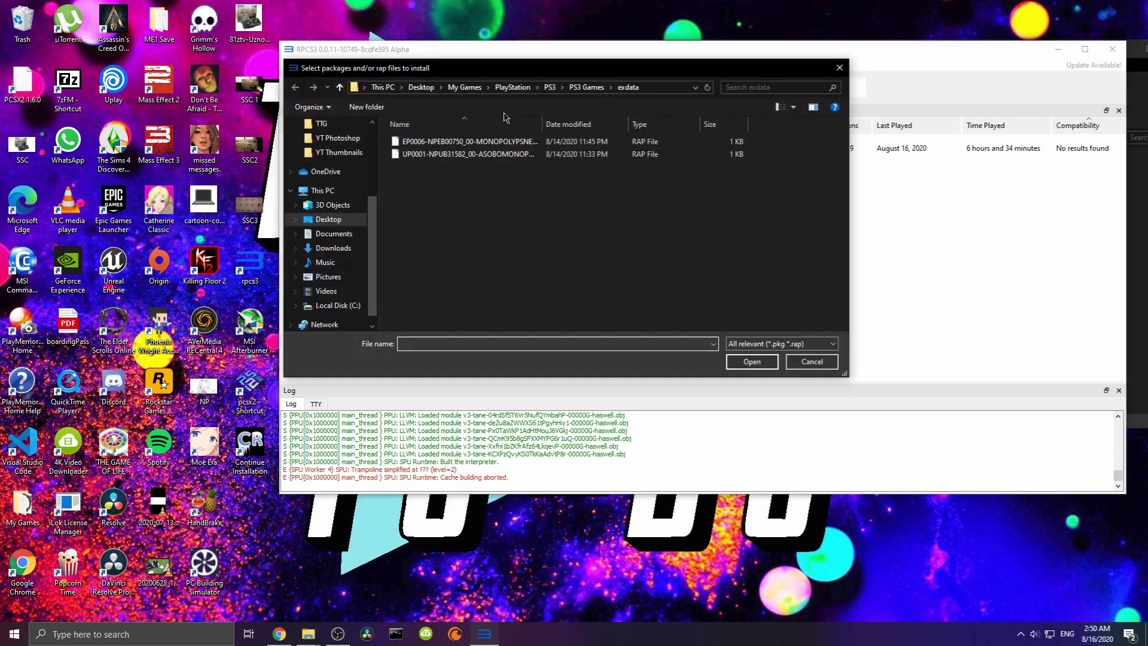
left_click(812, 361)
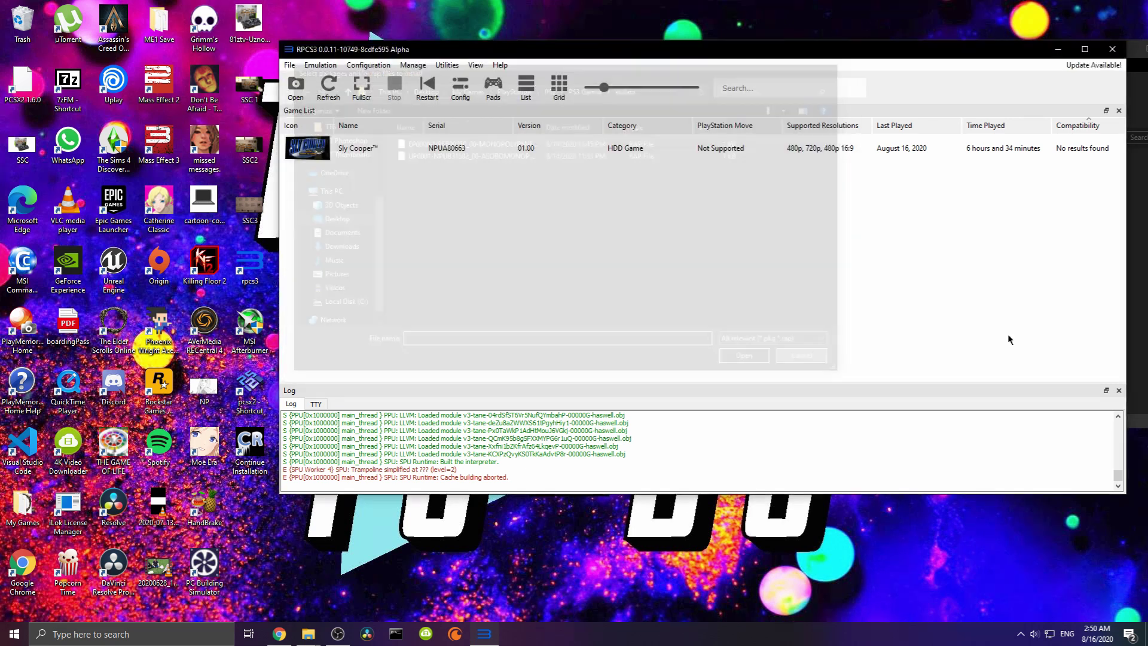
- Switch to File Explorer and look at the PKG file in the Sly Cooper game's packages folder
key("alt+Tab")
double_click(650, 186)
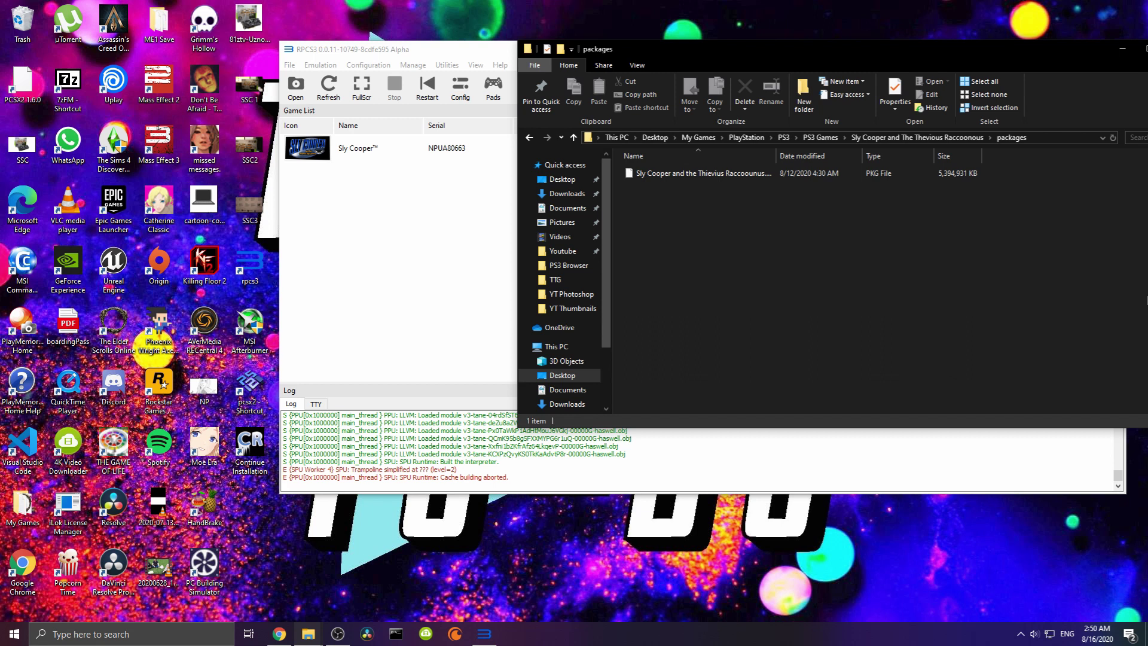
left_click_drag(777, 173, 827, 258)
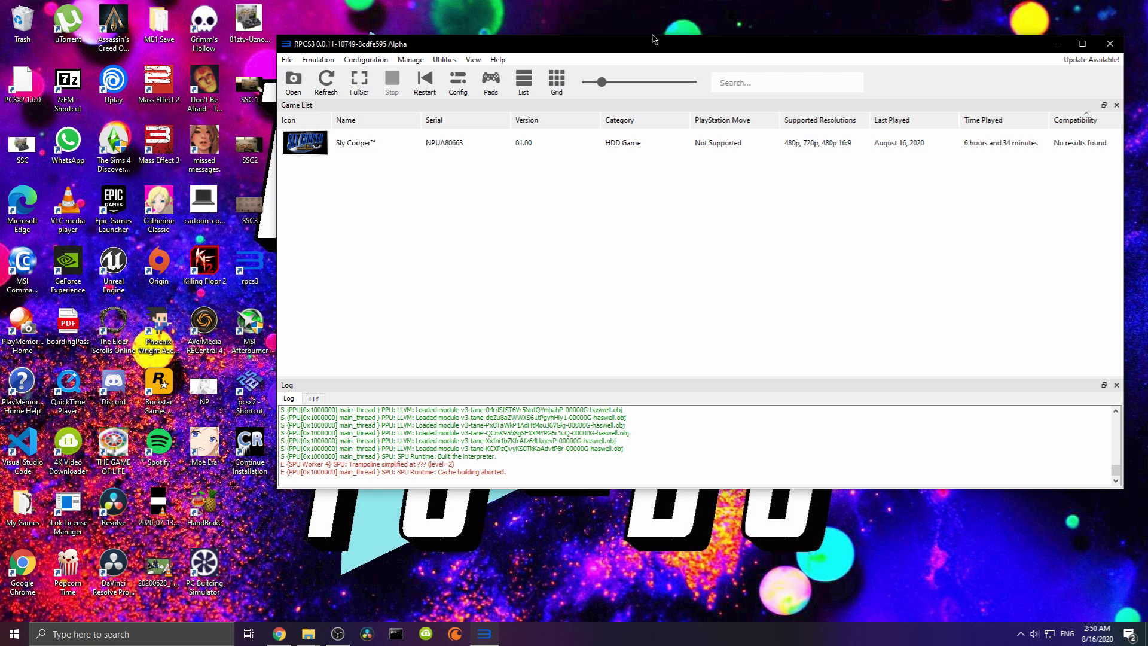
- View the game folder selection dialog in RPCS3 and cancel it
left_click(299, 83)
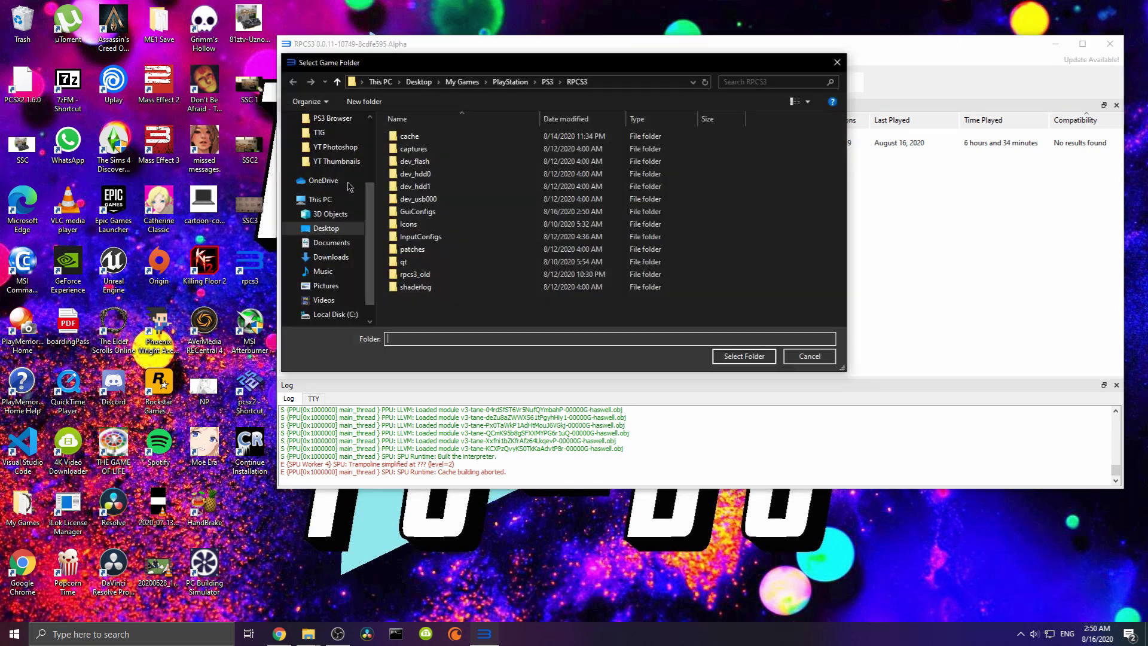
left_click(820, 360)
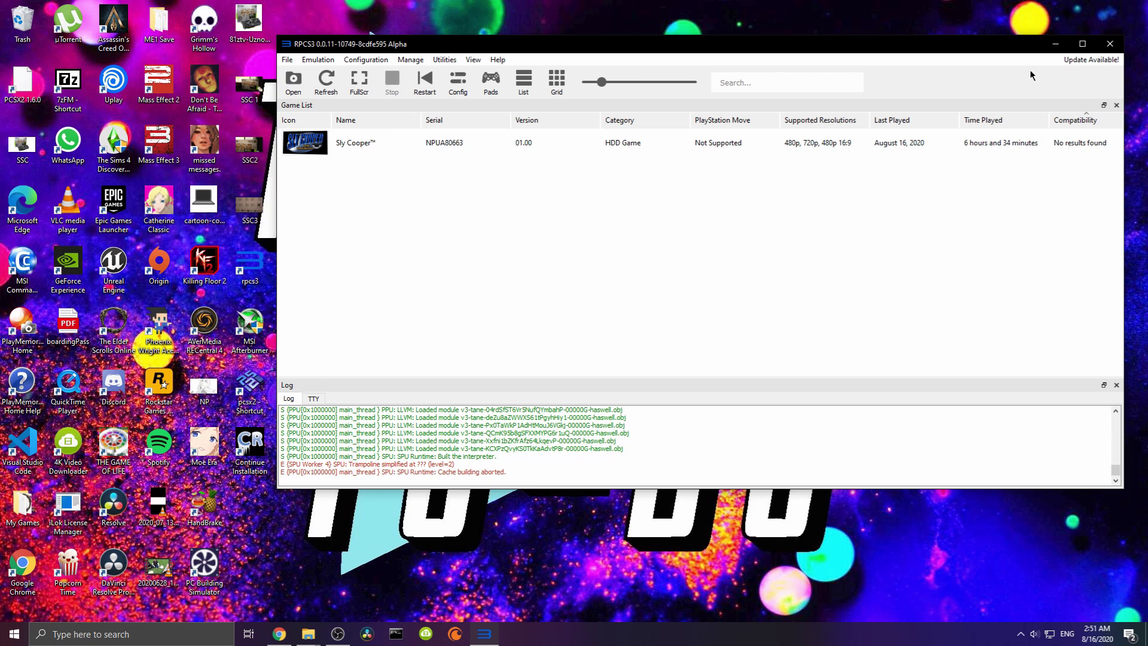
- View the Player 1 gamepad settings and close them without saving
left_click(492, 83)
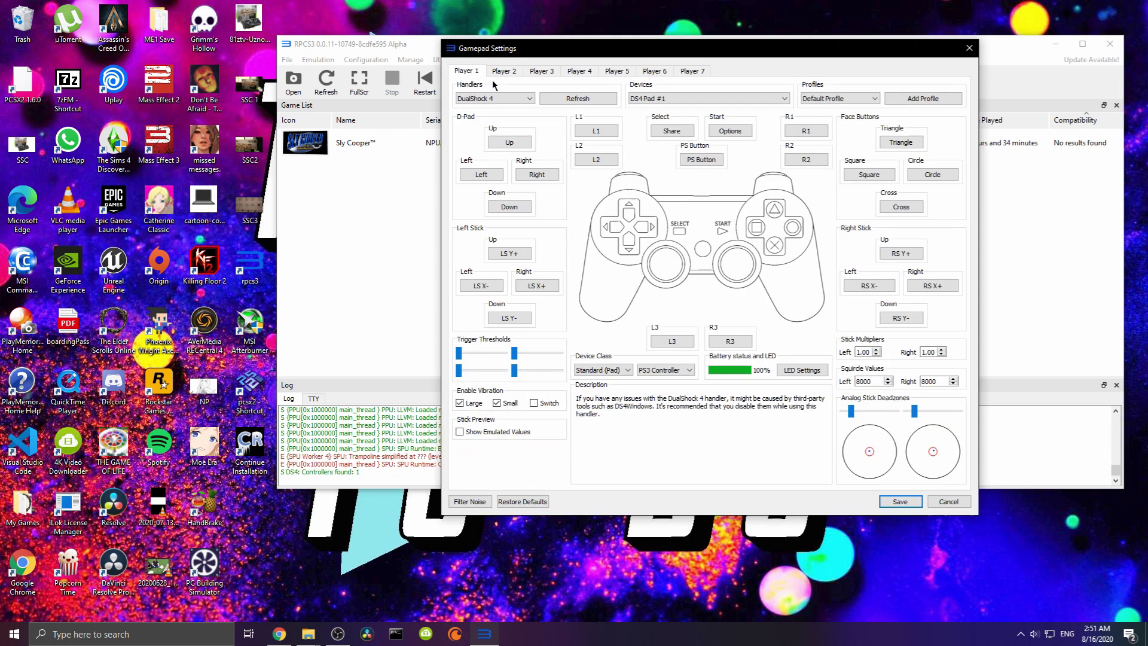
left_click(969, 48)
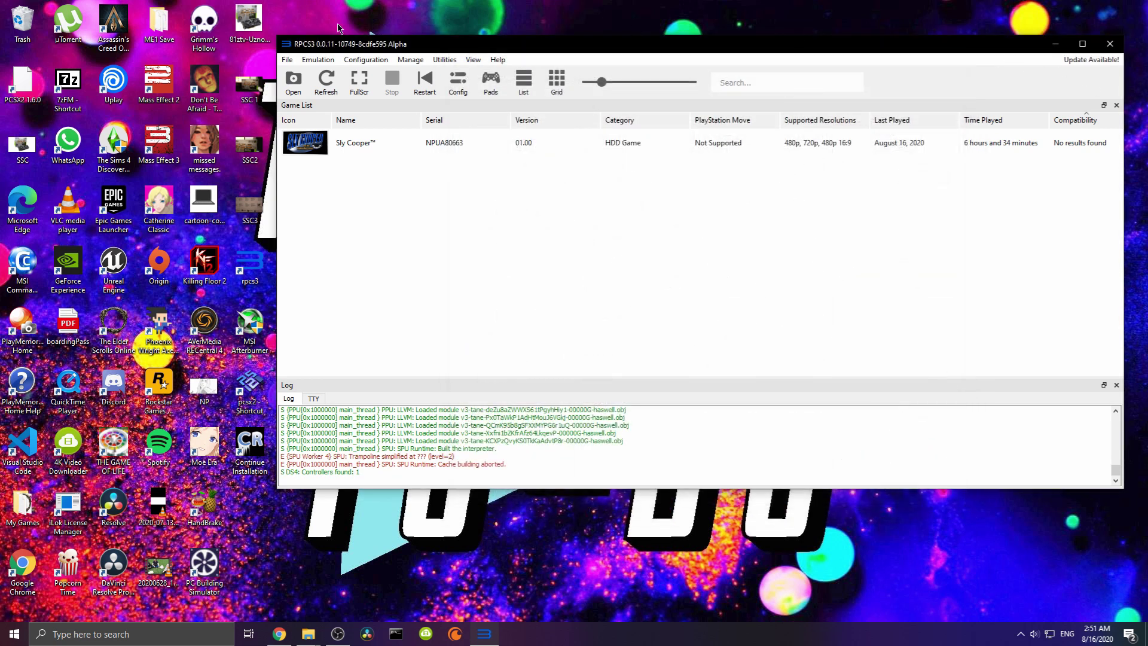
left_click(371, 62)
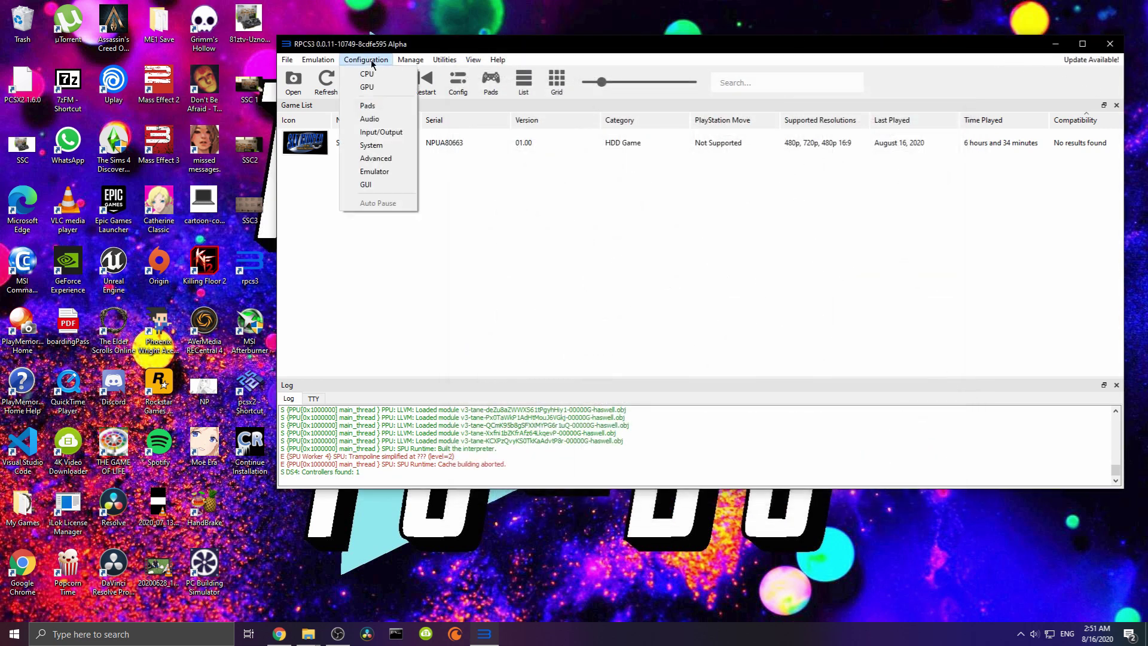
left_click(368, 106)
left_click(969, 48)
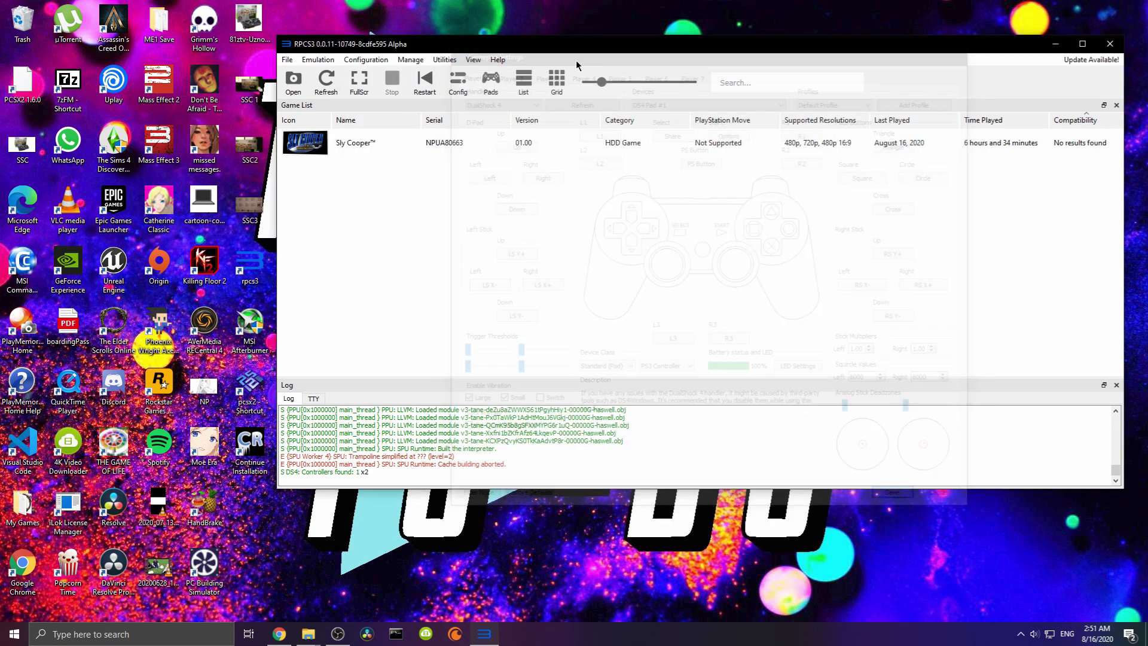
- In the gamepad settings, try the Keyboard handler for Player 1, and set the handler to DualShock 4
left_click(491, 84)
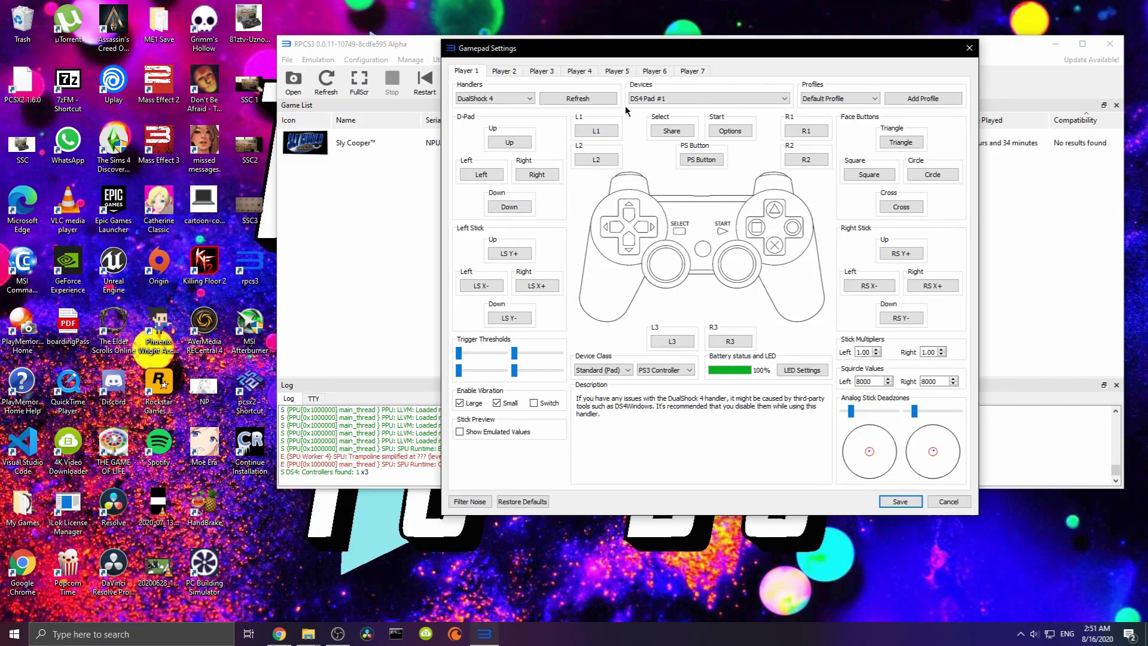
left_click(494, 98)
left_click(491, 115)
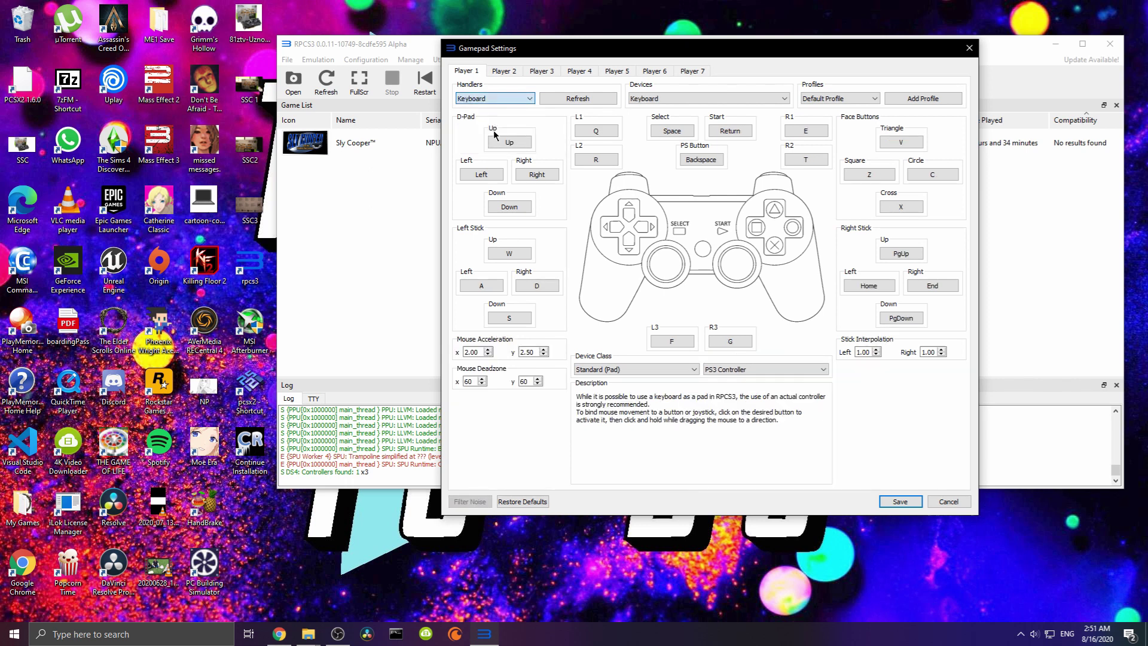
left_click(504, 100)
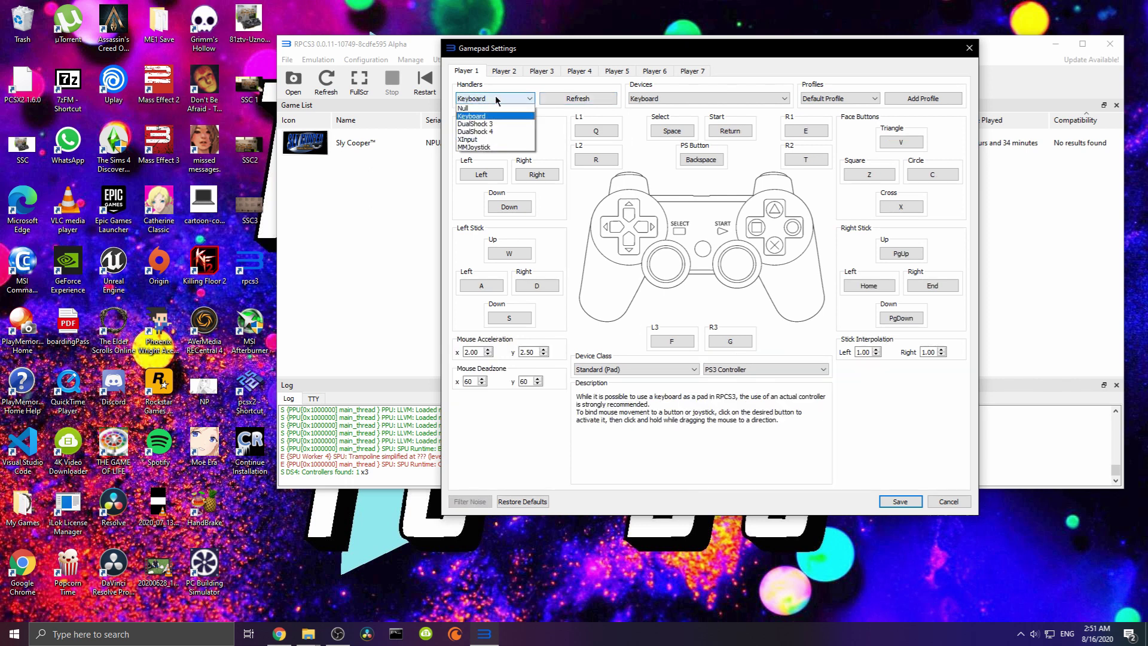
left_click(506, 132)
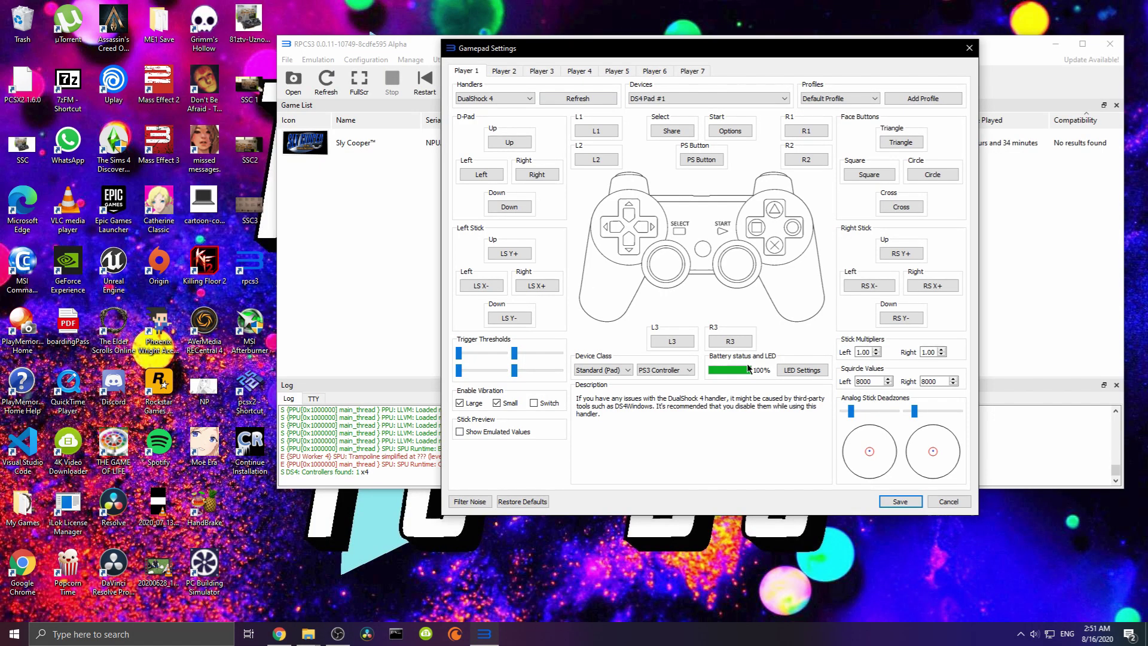
- Set the DualShock 4 controller's LED color to dark red and save the gamepad settings
left_click(816, 370)
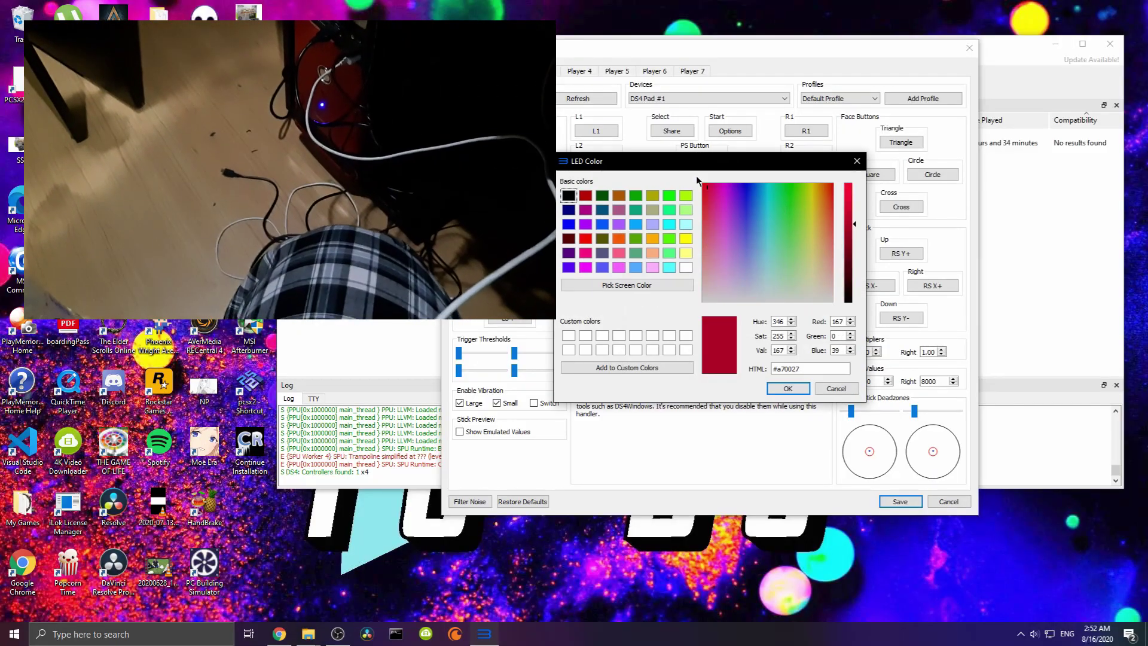
left_click(778, 390)
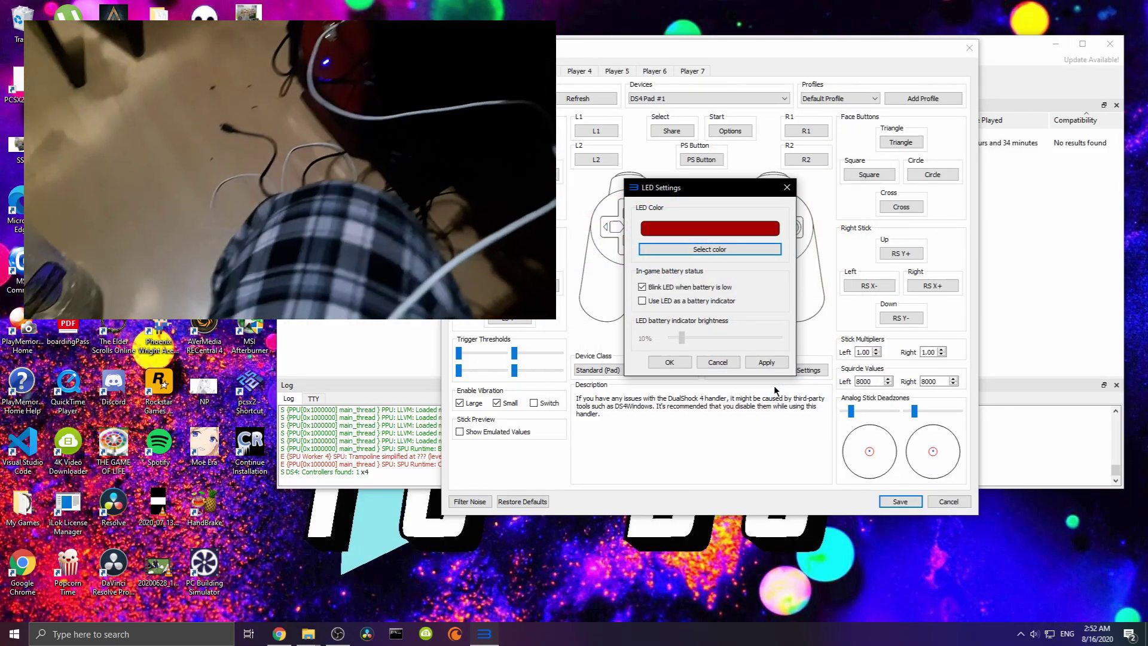
left_click(771, 366)
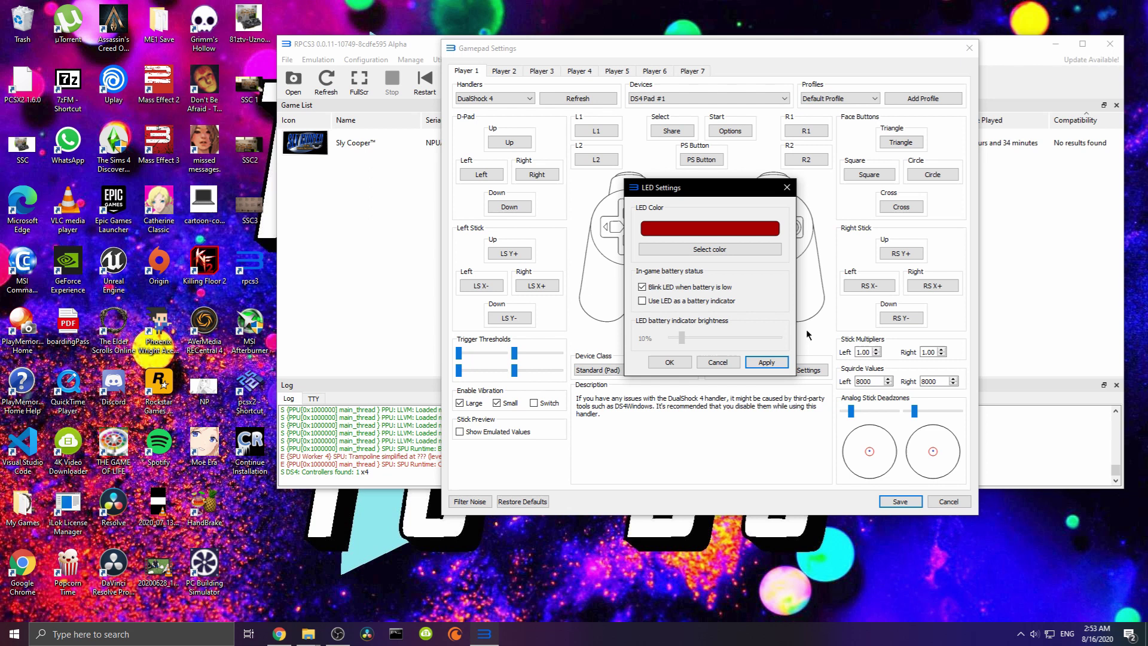
left_click(668, 363)
left_click(899, 503)
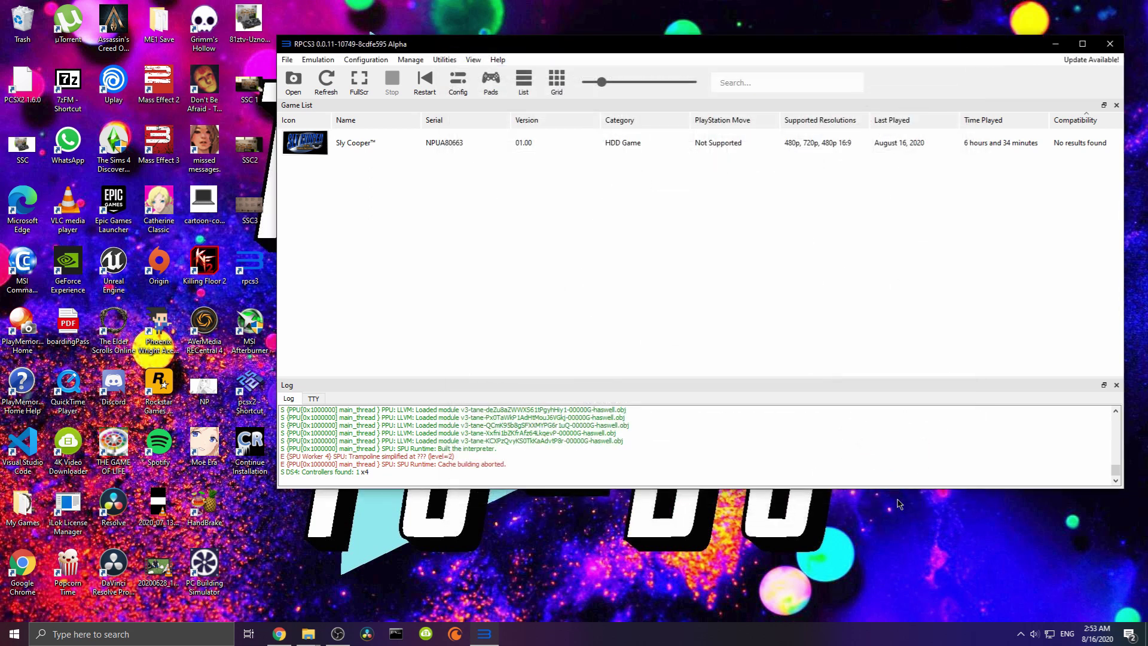